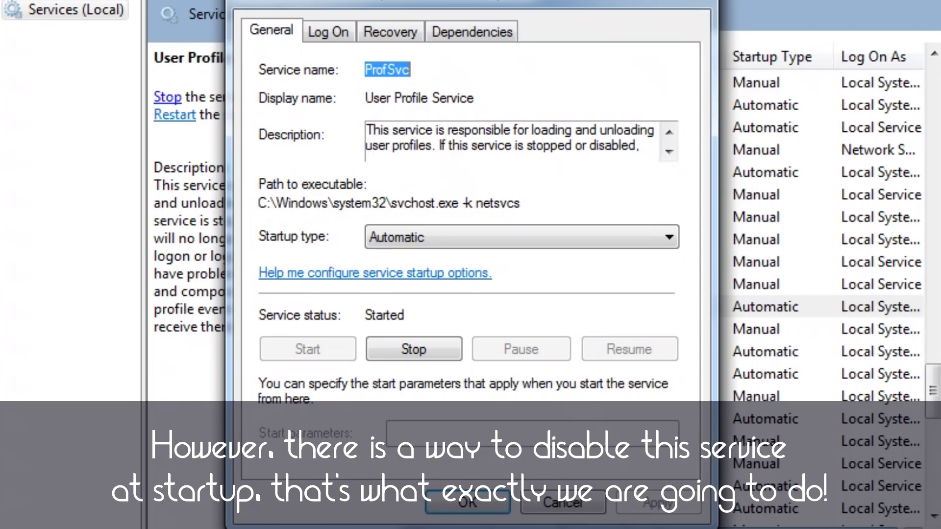
Set the User Profile Service's startup type to Disabled and apply the change
{"action": "left_click", "coordinate": [376, 239]}
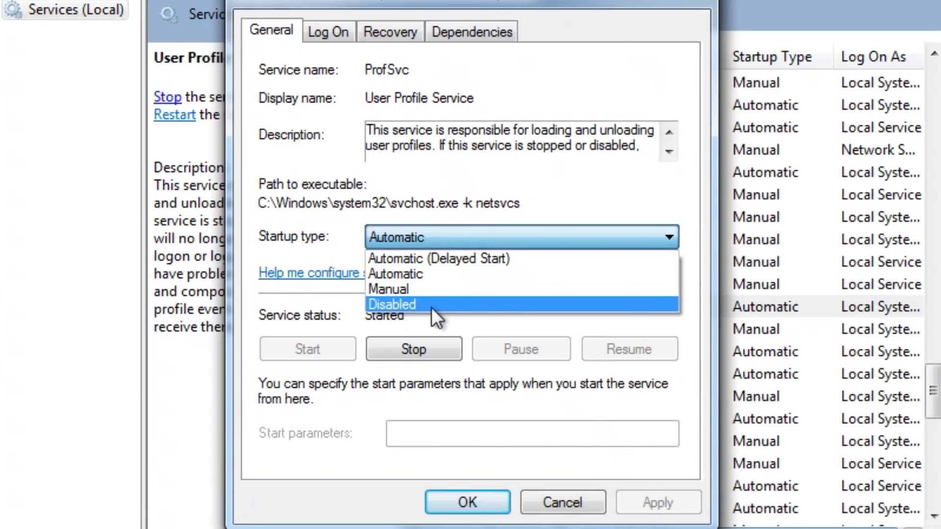
{"action": "left_click", "coordinate": [401, 305]}
{"action": "left_click", "coordinate": [675, 504]}
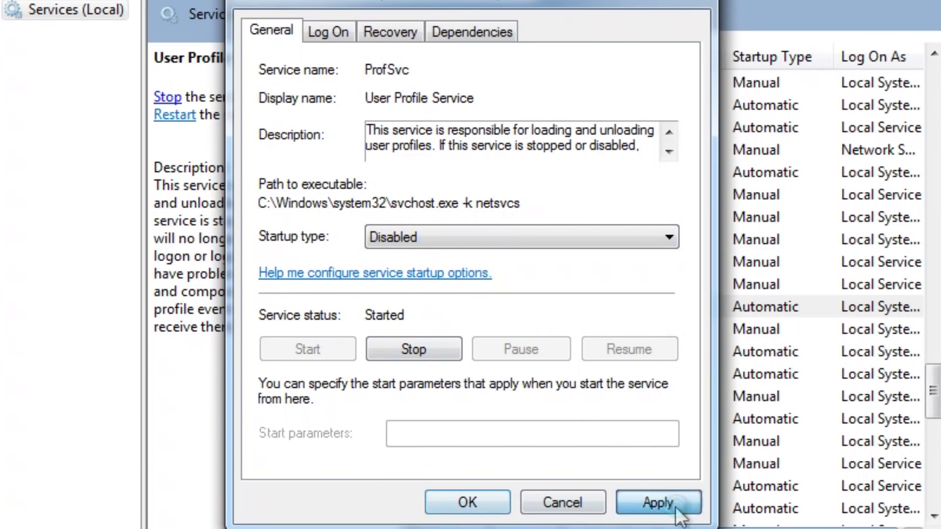
{"action": "left_click", "coordinate": [486, 496]}
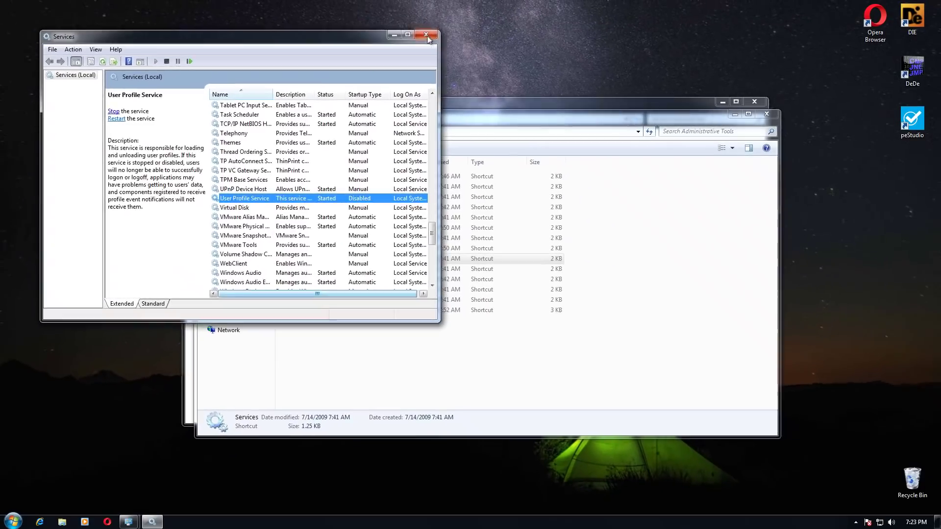
Close the open Services and Explorer windows and restart Windows
{"action": "left_click", "coordinate": [428, 37]}
{"action": "left_click", "coordinate": [766, 113]}
{"action": "left_click", "coordinate": [757, 103]}
{"action": "left_click", "coordinate": [13, 521]}
{"action": "left_click", "coordinate": [174, 500]}
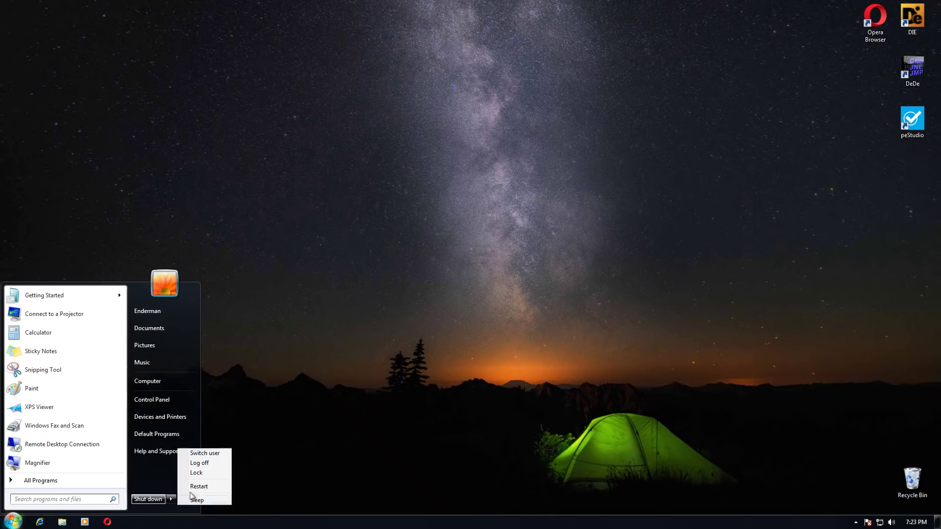
{"action": "left_click", "coordinate": [195, 489]}
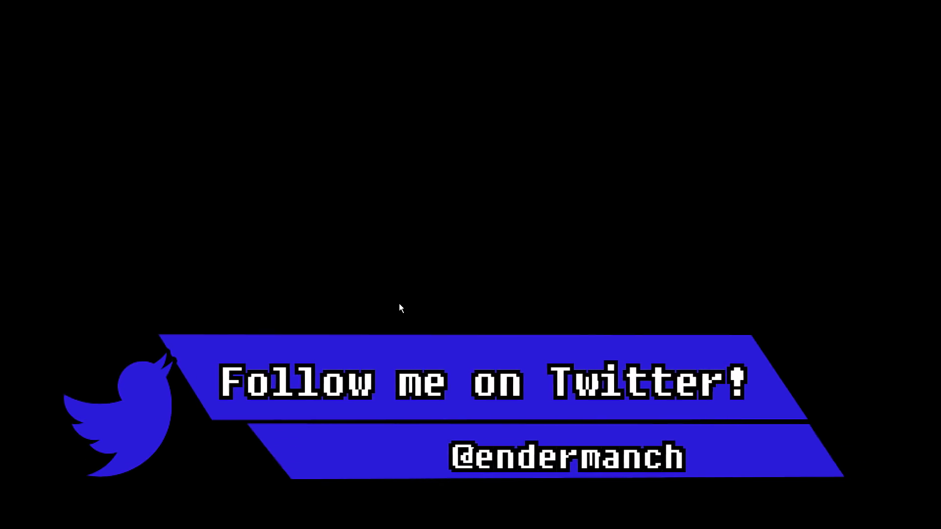
Open Task Manager on the black screen and run explorer as a new task to load the desktop
{"action": "key", "text": "ctrl+shift+Escape"}
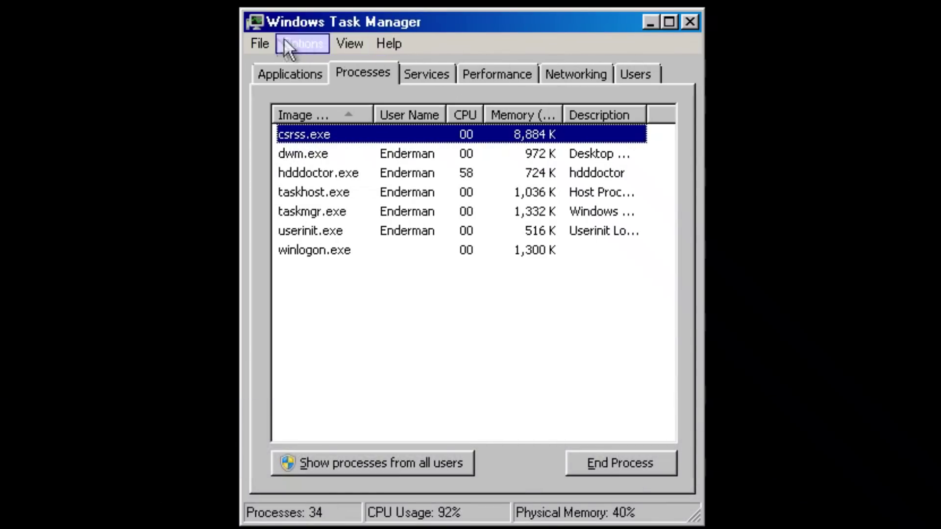
{"action": "left_click", "coordinate": [267, 44]}
{"action": "left_click", "coordinate": [264, 60]}
{"action": "type", "text": "explorer"}
{"action": "key", "text": "Return"}
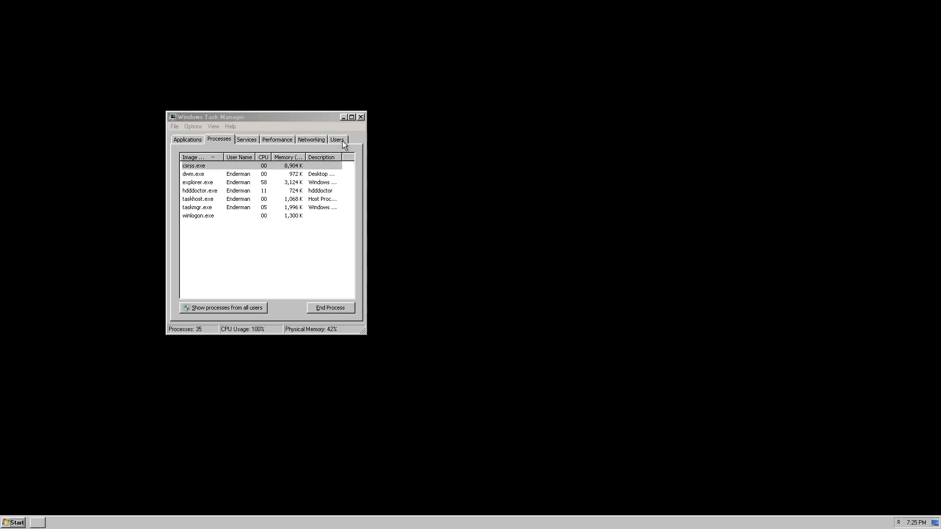
Show the signed-in users in Task Manager and dismiss the unavailable desktop location error
{"action": "left_click", "coordinate": [342, 141]}
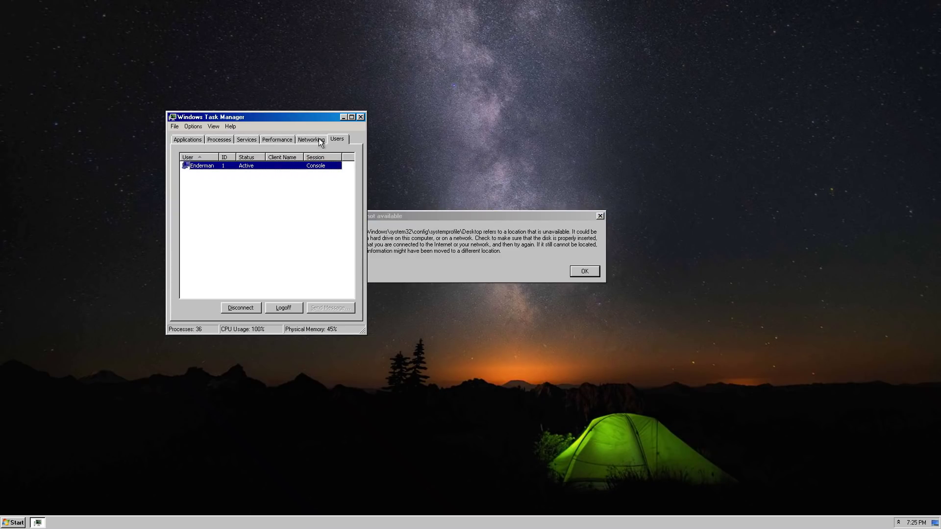
{"action": "left_click", "coordinate": [433, 249]}
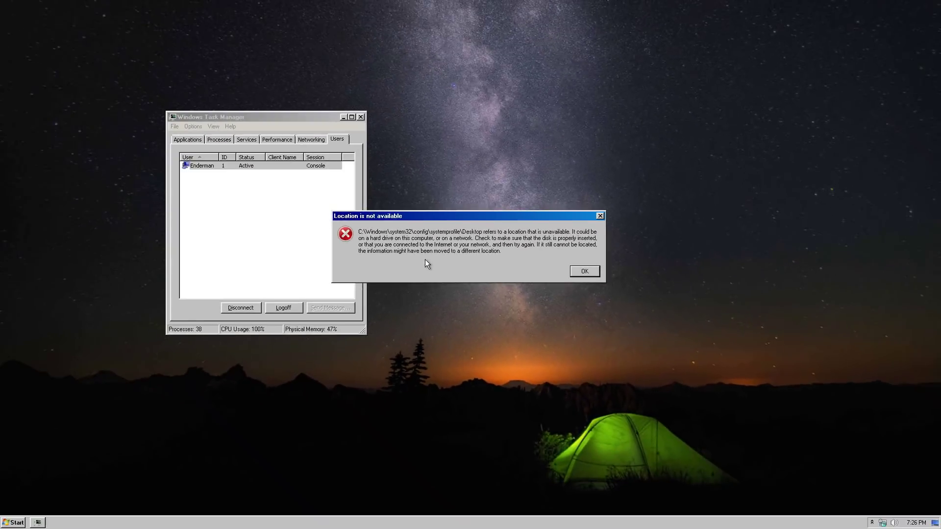
{"action": "left_click", "coordinate": [594, 274]}
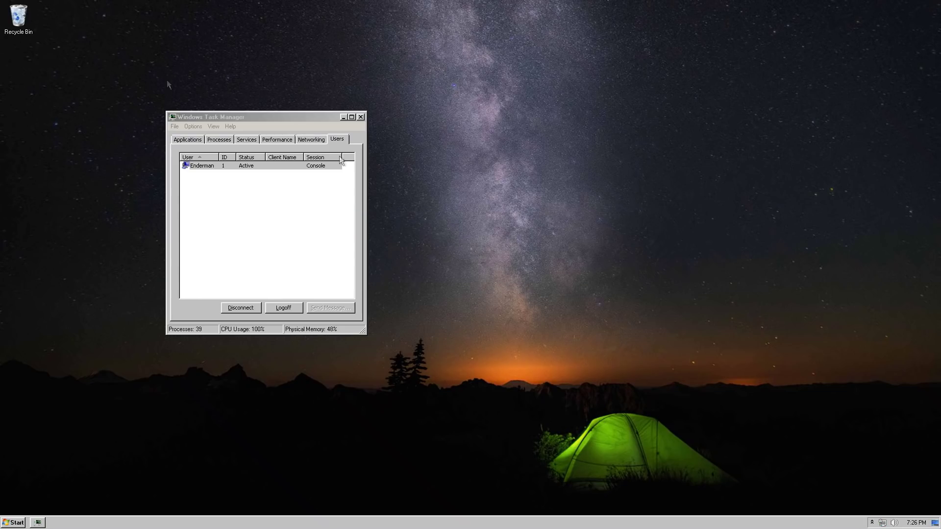
Empty the Recycle Bin permanently and cancel the network location selection
{"action": "left_click_drag", "start_coordinate": [28, 52], "coordinate": [5, 12]}
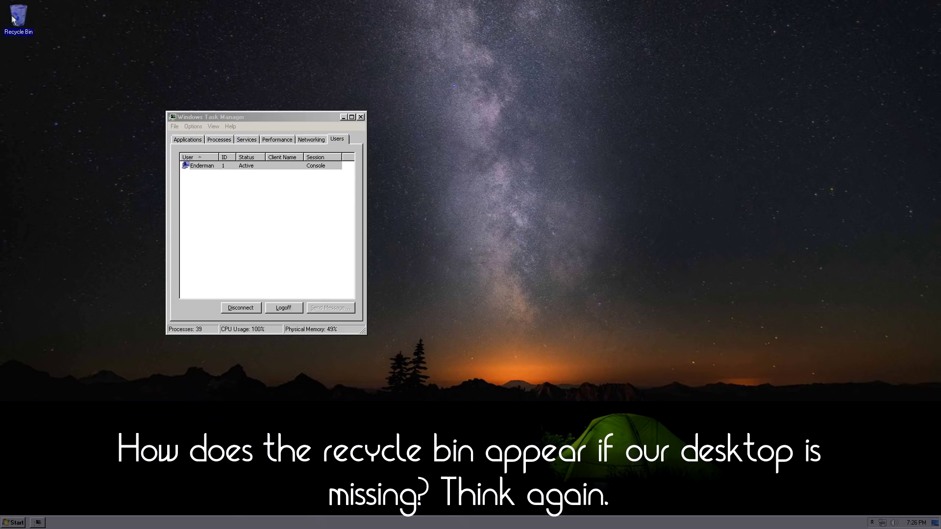
{"action": "right_click", "coordinate": [16, 21]}
{"action": "left_click", "coordinate": [19, 32]}
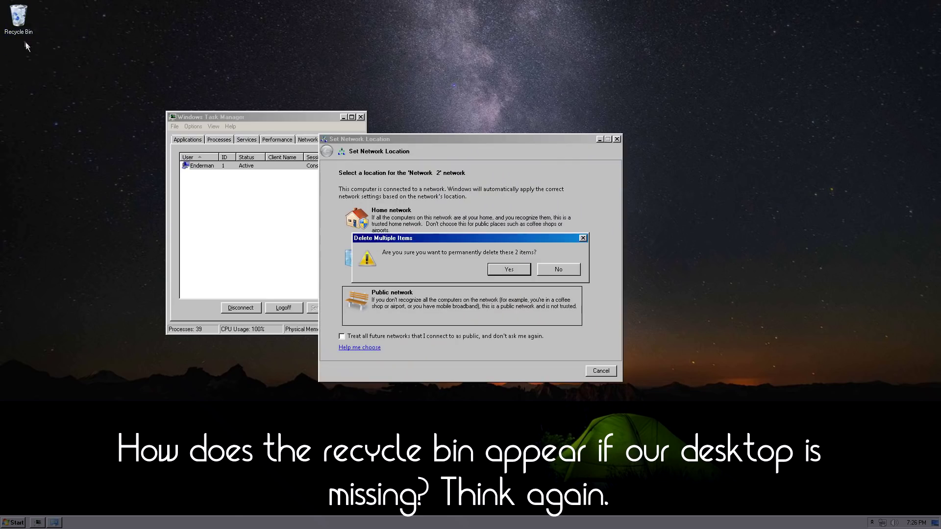
{"action": "left_click", "coordinate": [508, 270]}
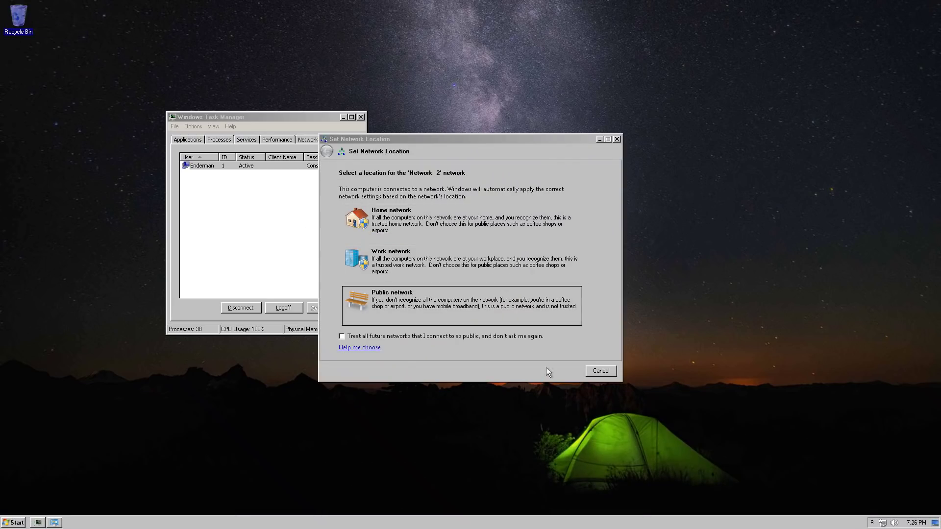
{"action": "left_click", "coordinate": [599, 373]}
Inspect the Recycle Bin's contents, dismissing the location error, and close its window
{"action": "double_click", "coordinate": [25, 16]}
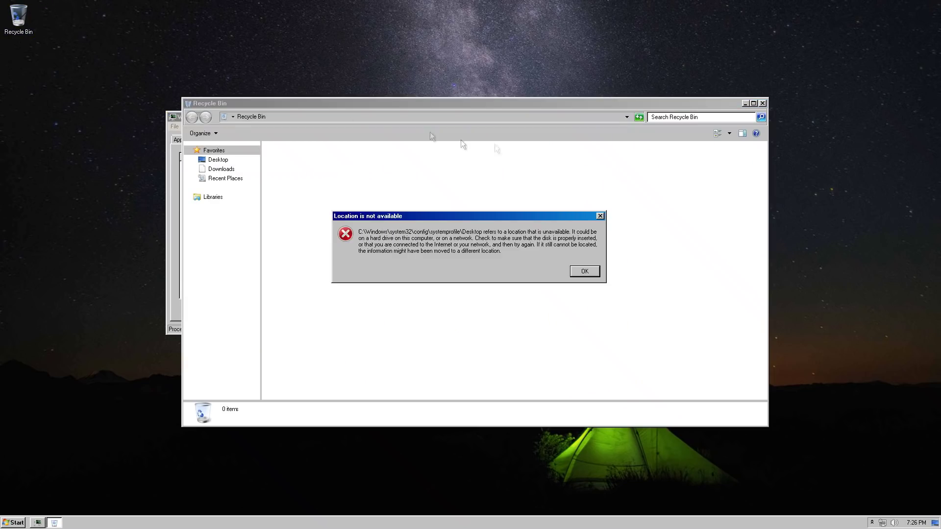
{"action": "left_click", "coordinate": [583, 271]}
{"action": "left_click", "coordinate": [762, 103]}
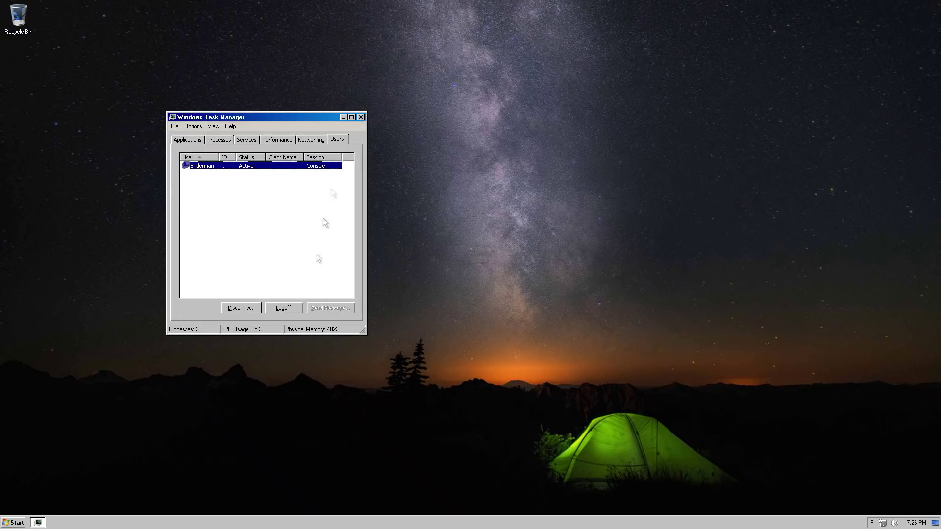
Close Task Manager and open Local Disk (C:) from Computer, dismissing the location error
{"action": "left_click", "coordinate": [362, 117]}
{"action": "left_click", "coordinate": [13, 522]}
{"action": "left_click", "coordinate": [147, 357]}
{"action": "left_click", "coordinate": [580, 269]}
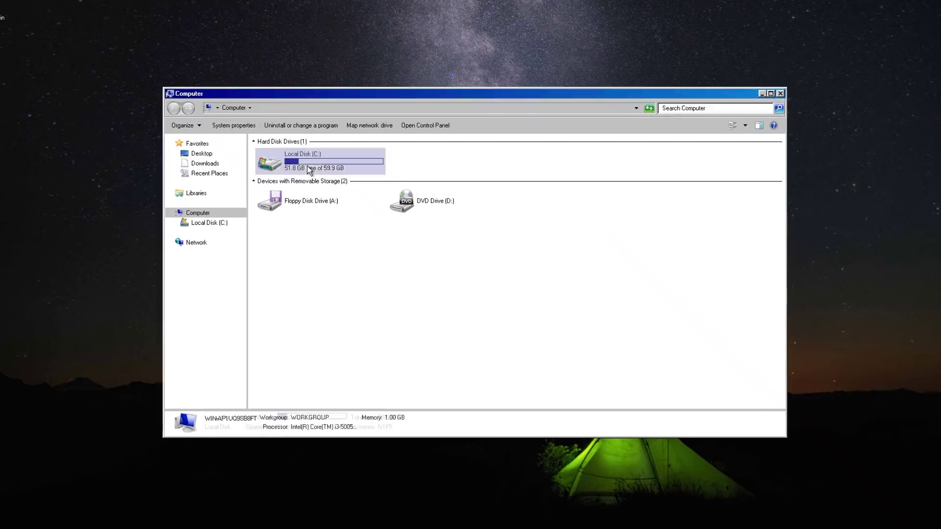
{"action": "double_click", "coordinate": [309, 170]}
Examine the Desktop folder's items in Explorer and close the open taskbar properties and Desktop windows
{"action": "left_click", "coordinate": [196, 155]}
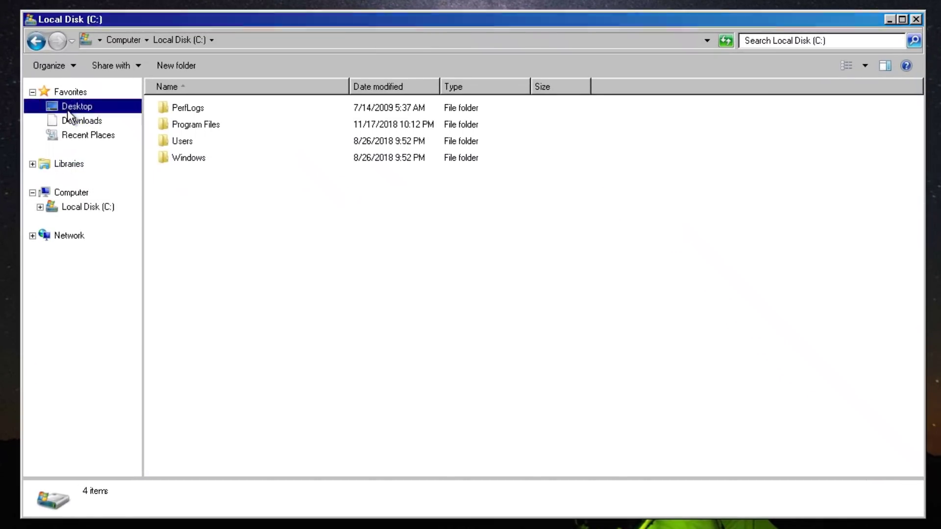
{"action": "left_click", "coordinate": [660, 284]}
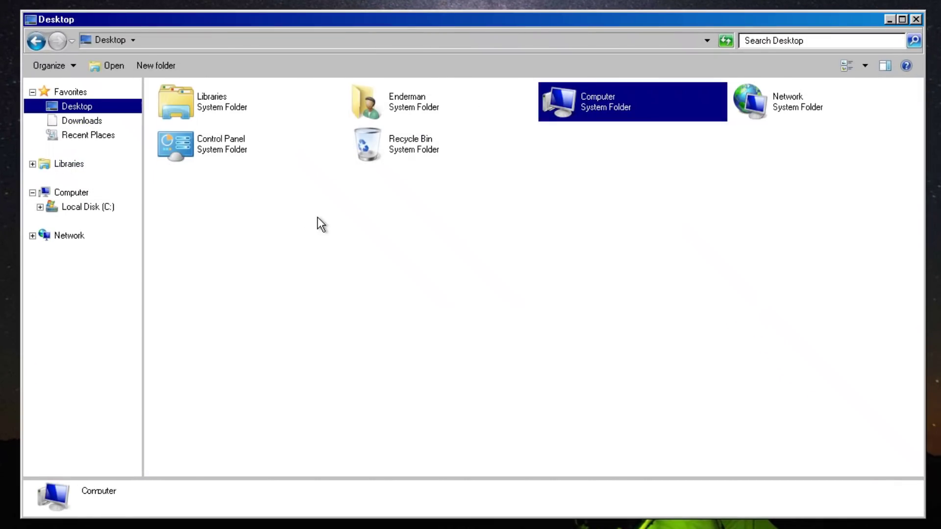
{"action": "left_click", "coordinate": [317, 218]}
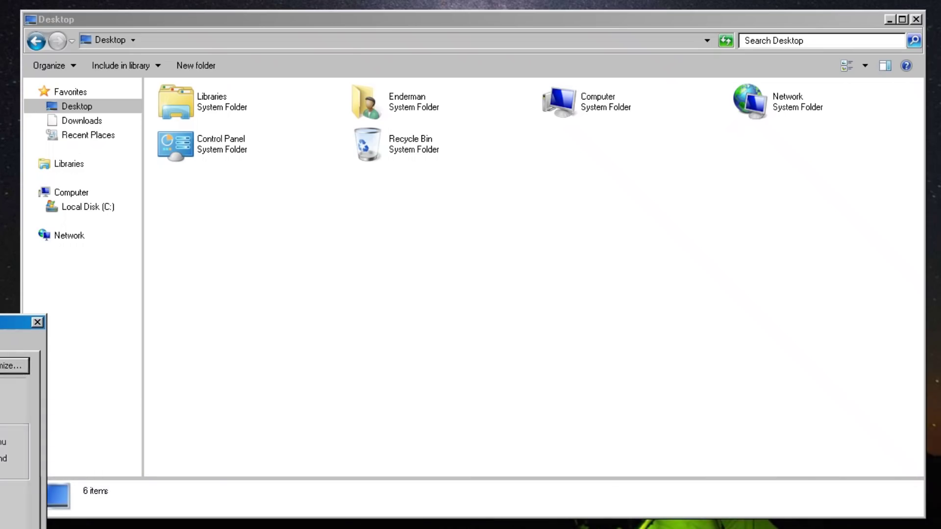
{"action": "left_click", "coordinate": [38, 322]}
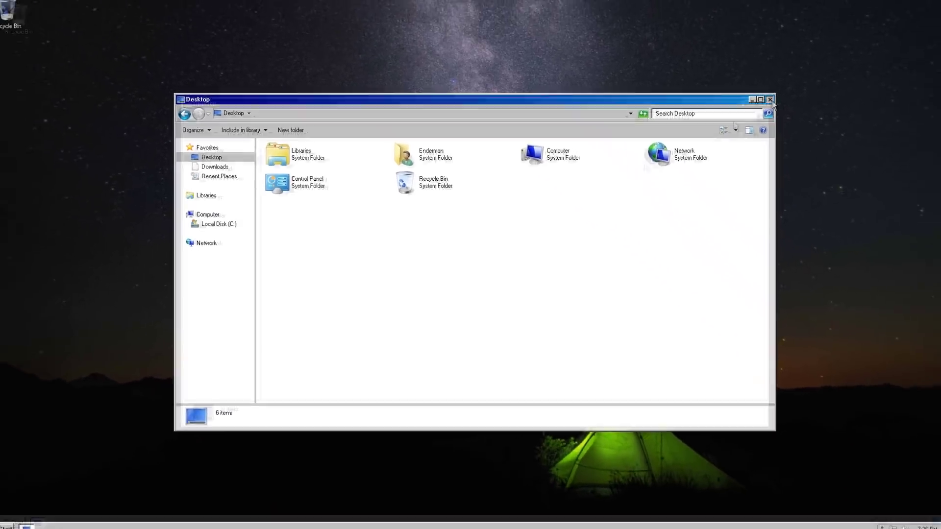
{"action": "left_click", "coordinate": [915, 19]}
Open the desktop's Personalization settings, try to open Desktop Background and dismiss the location error
{"action": "right_click", "coordinate": [386, 240]}
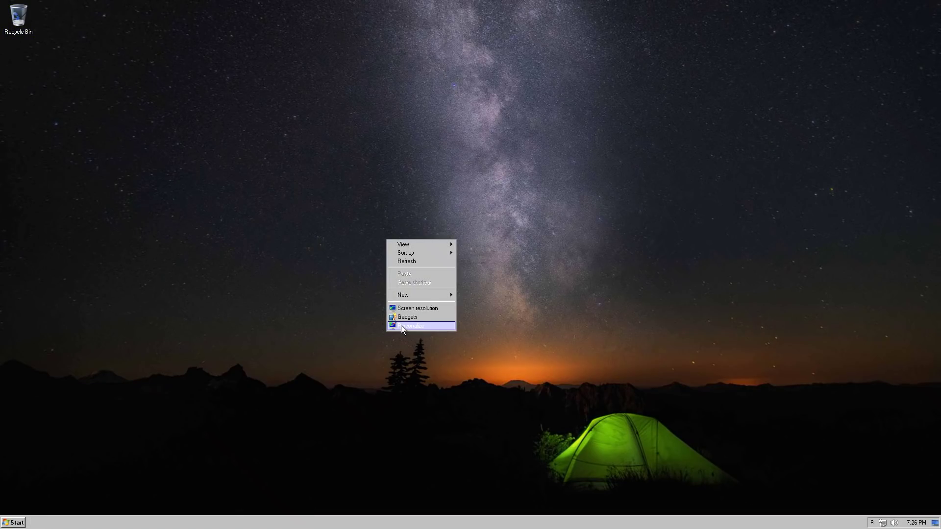
{"action": "left_click", "coordinate": [402, 326]}
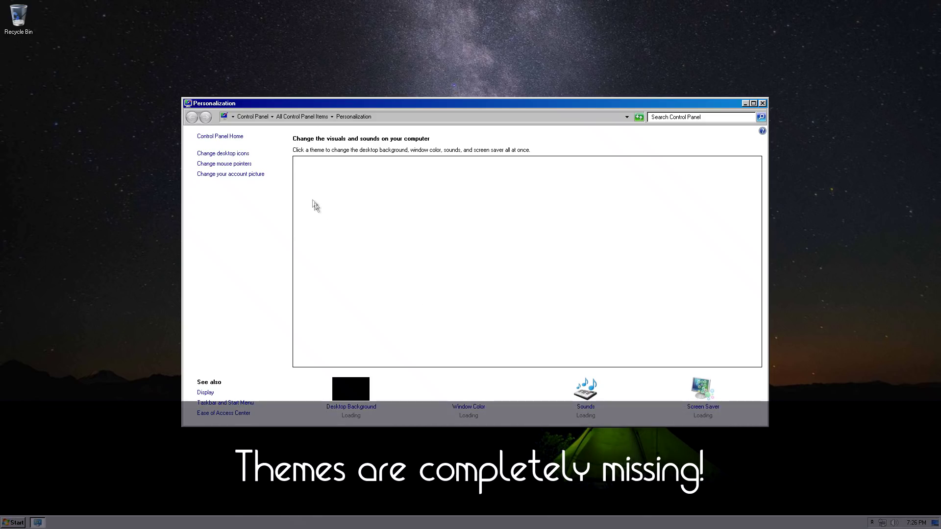
{"action": "left_click", "coordinate": [362, 408]}
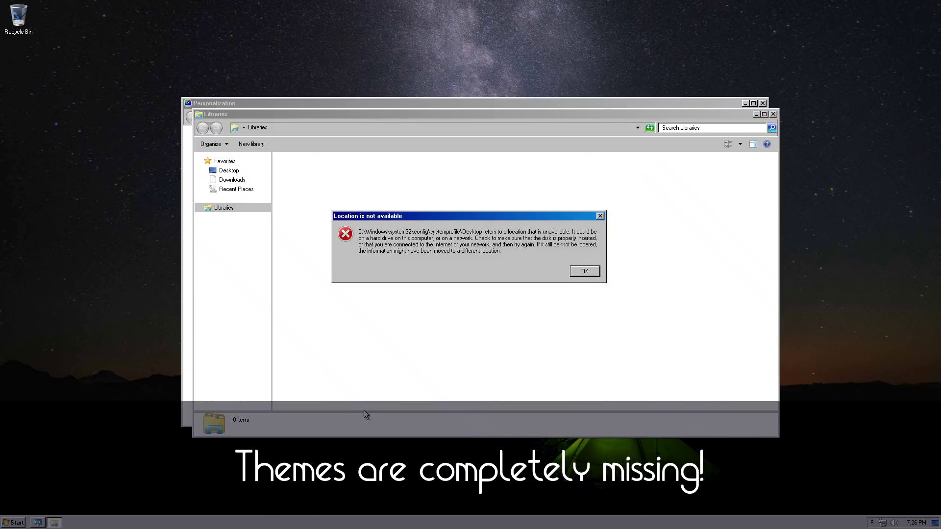
{"action": "left_click", "coordinate": [585, 271]}
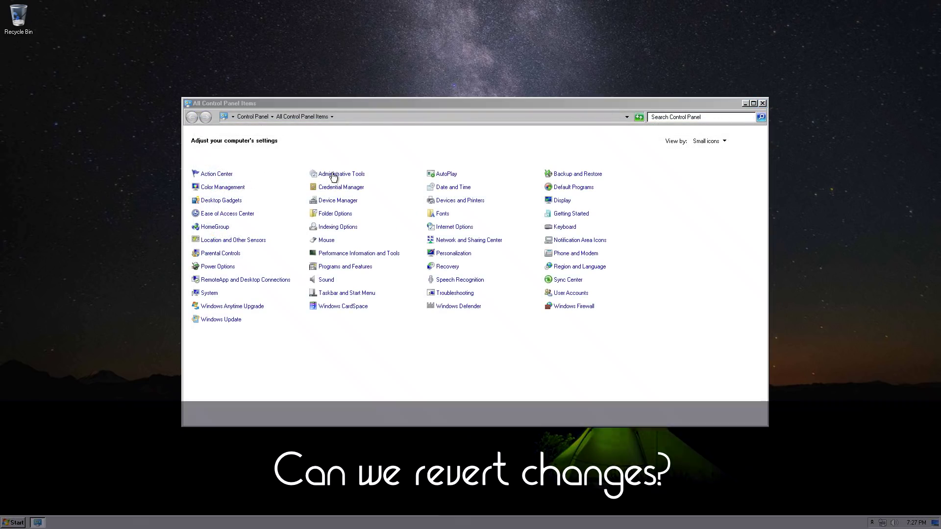
Open Administrative Tools from Control Panel, dismiss the location error and try to launch Services
{"action": "left_click", "coordinate": [330, 177]}
{"action": "left_click", "coordinate": [586, 272]}
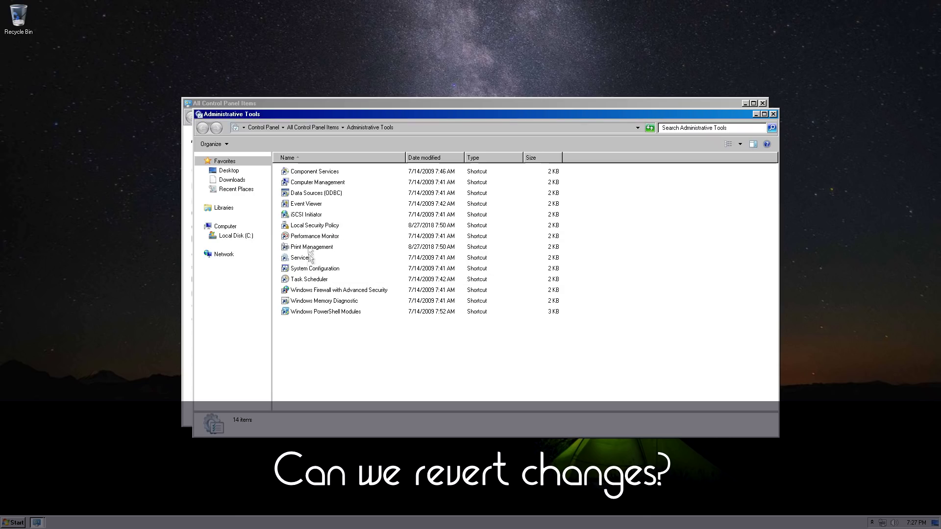
{"action": "double_click", "coordinate": [293, 260]}
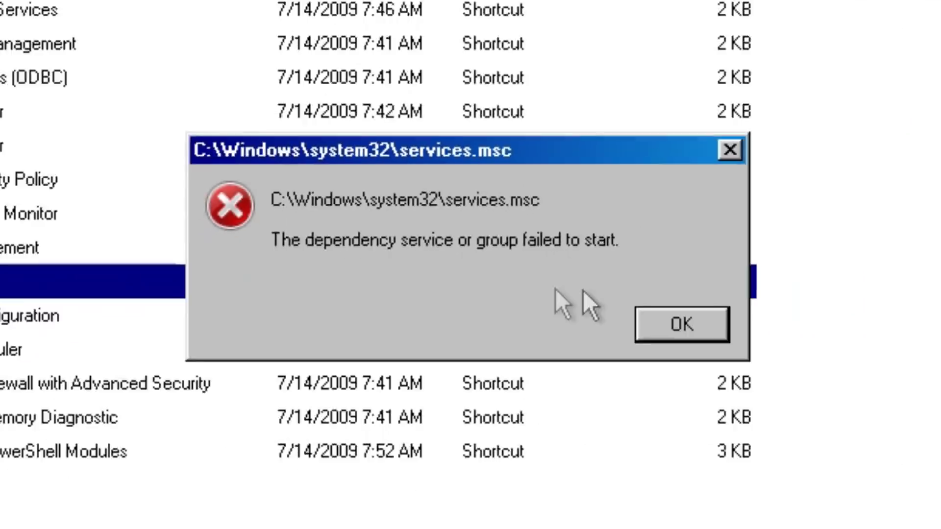
Try to search for "command prompt" from Start with the full results view, and dismiss the error
{"action": "left_click", "coordinate": [21, 525]}
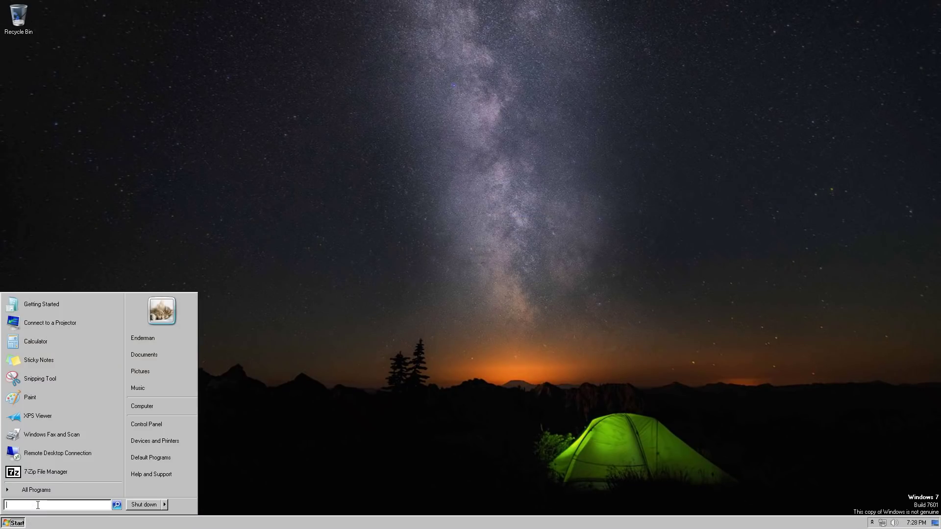
{"action": "type", "text": "command prompt"}
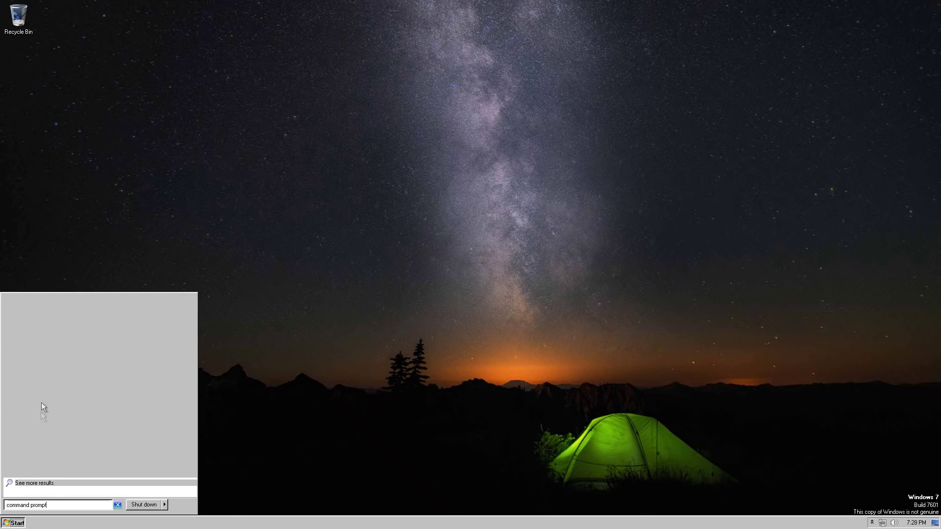
{"action": "left_click", "coordinate": [35, 484]}
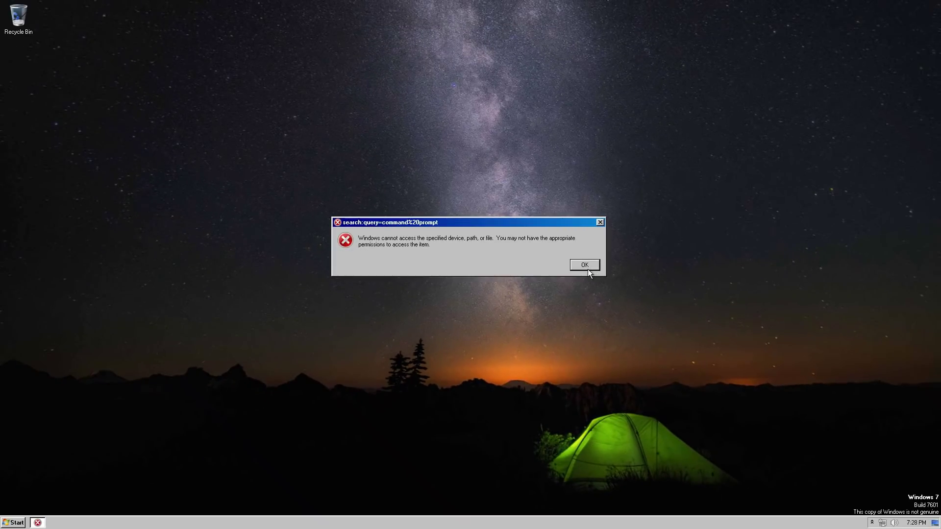
{"action": "left_click", "coordinate": [586, 265]}
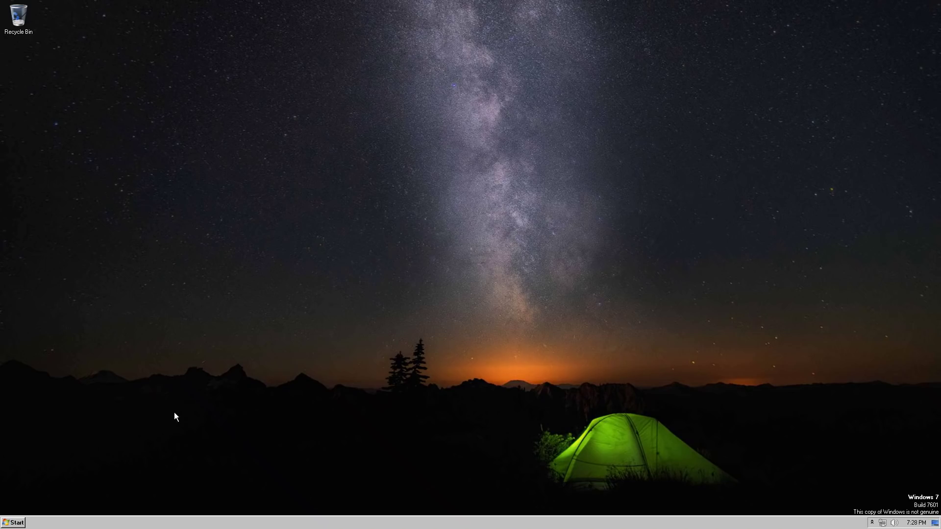
Open a command-line window by running cmd
{"action": "key", "text": "super+r"}
{"action": "type", "text": "cmd"}
{"action": "key", "text": "Return"}
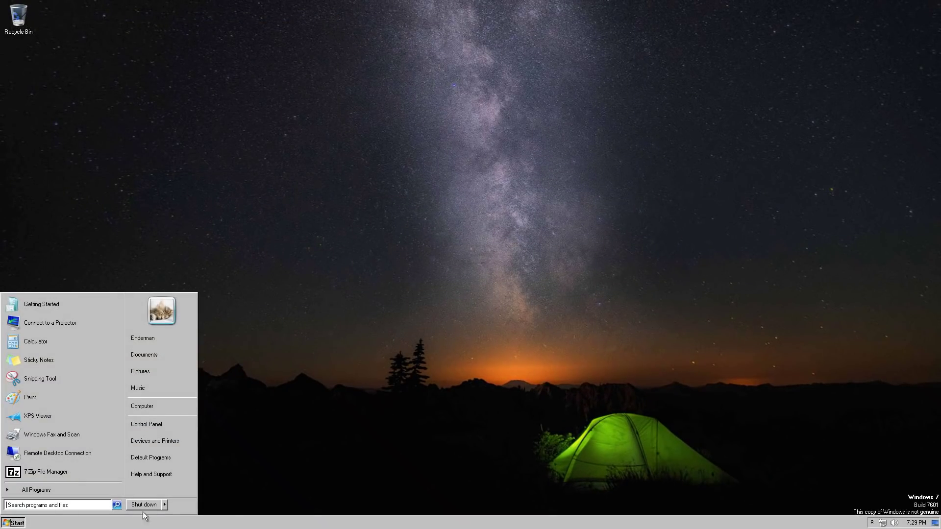
Log off, sign back in to the same user account and dismiss the desktop location error
{"action": "left_click", "coordinate": [165, 505]}
{"action": "left_click", "coordinate": [191, 469]}
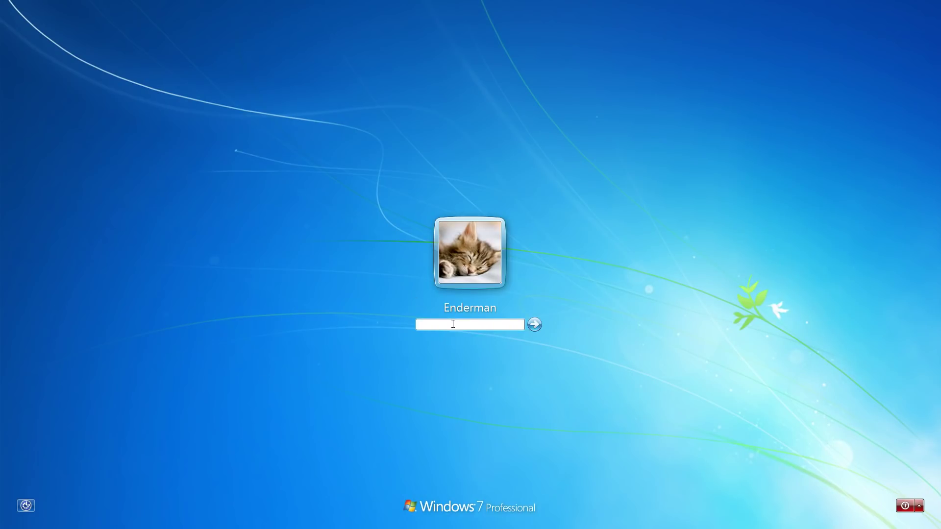
{"action": "key", "text": "Return"}
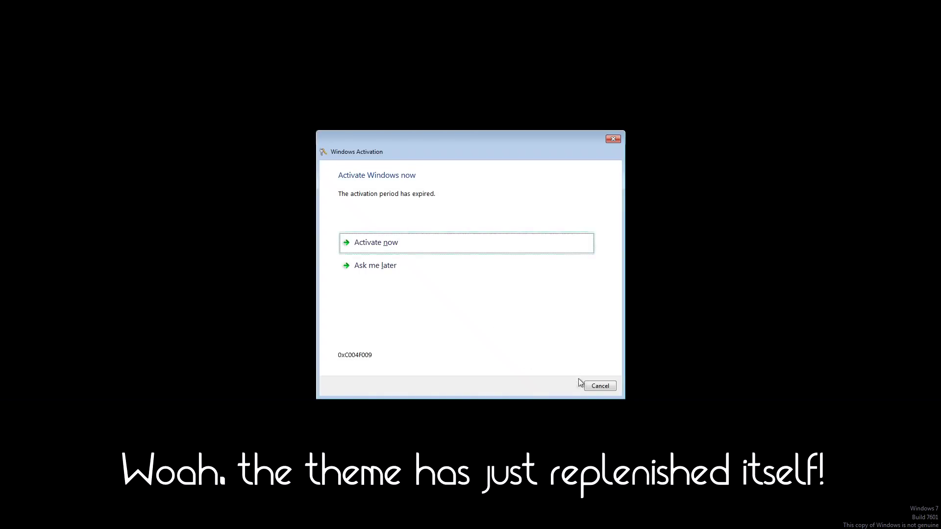
{"action": "left_click", "coordinate": [584, 384]}
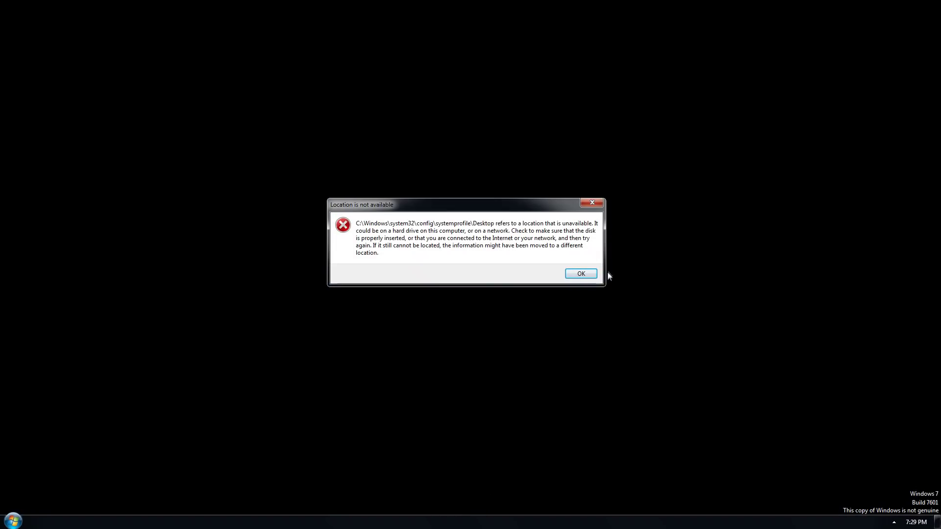
{"action": "left_click", "coordinate": [582, 274]}
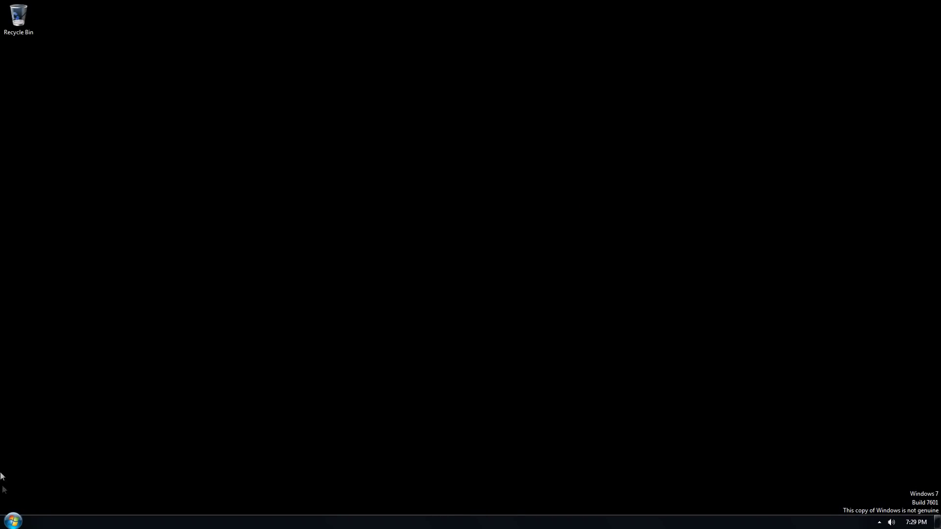
{"action": "left_click", "coordinate": [10, 521]}
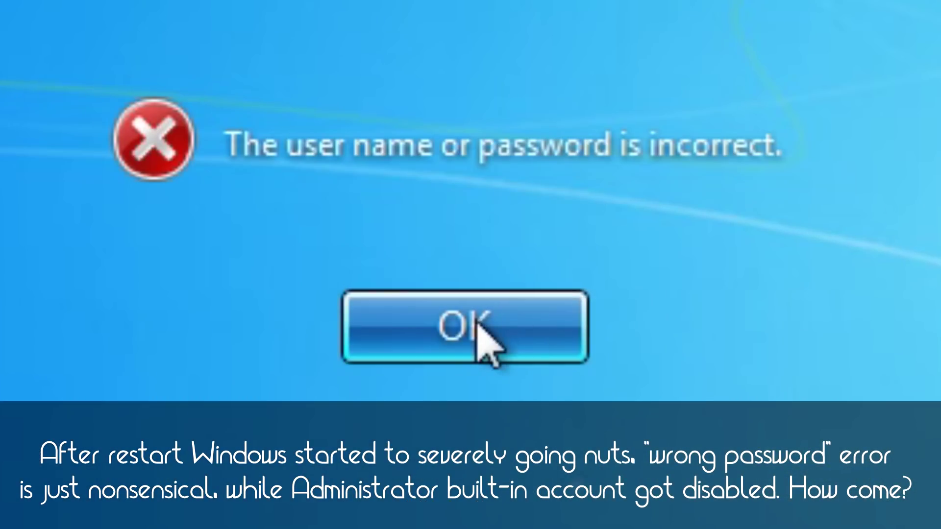
Dismiss the sign-in error, switch user and try to sign in as Administrator through Other User
{"action": "left_click", "coordinate": [471, 328]}
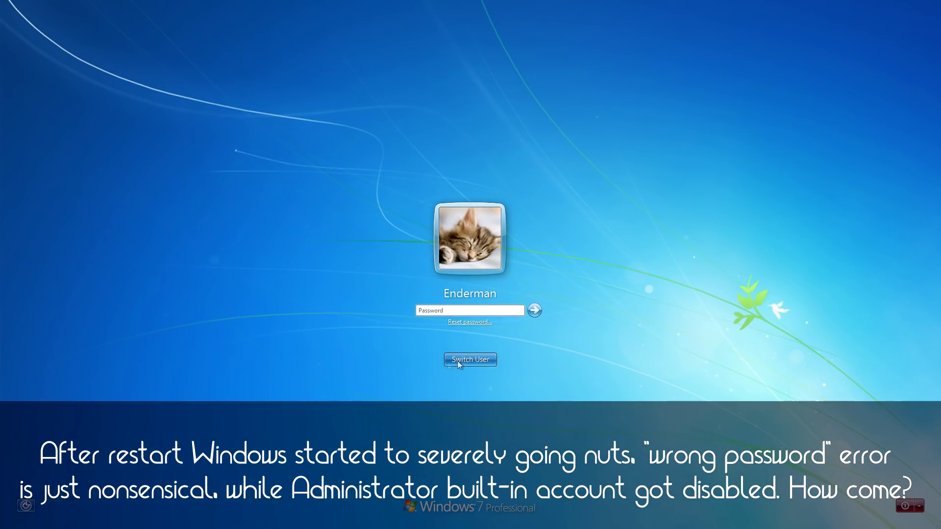
{"action": "left_click", "coordinate": [459, 360]}
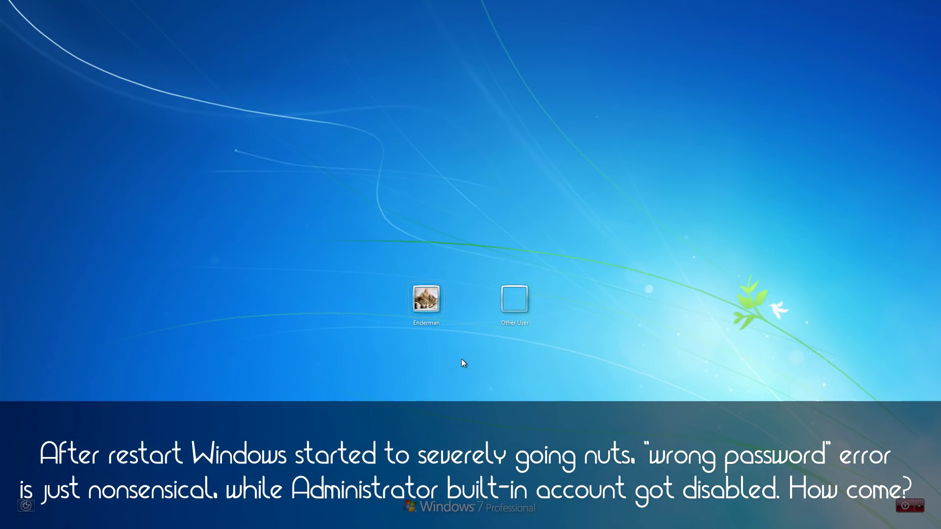
{"action": "left_click", "coordinate": [498, 310]}
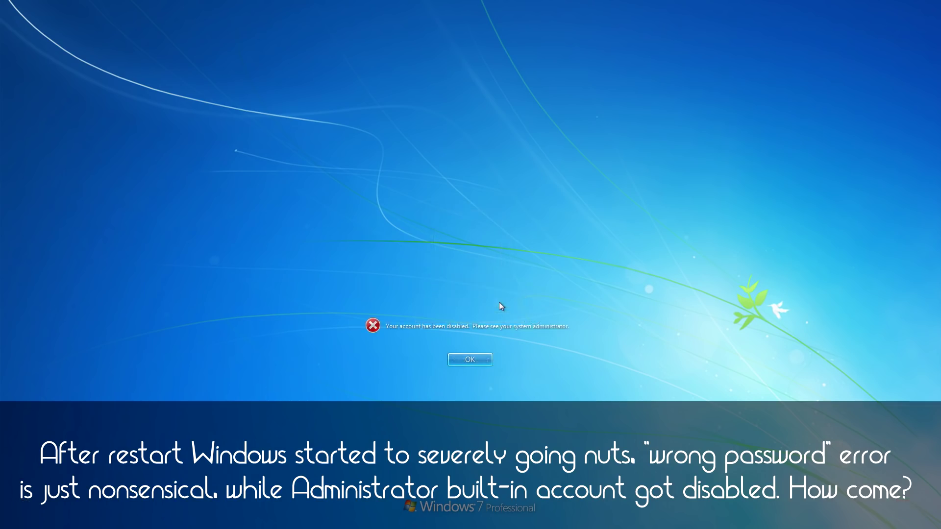
{"action": "key", "text": "Return"}
{"action": "key", "text": "Return"}
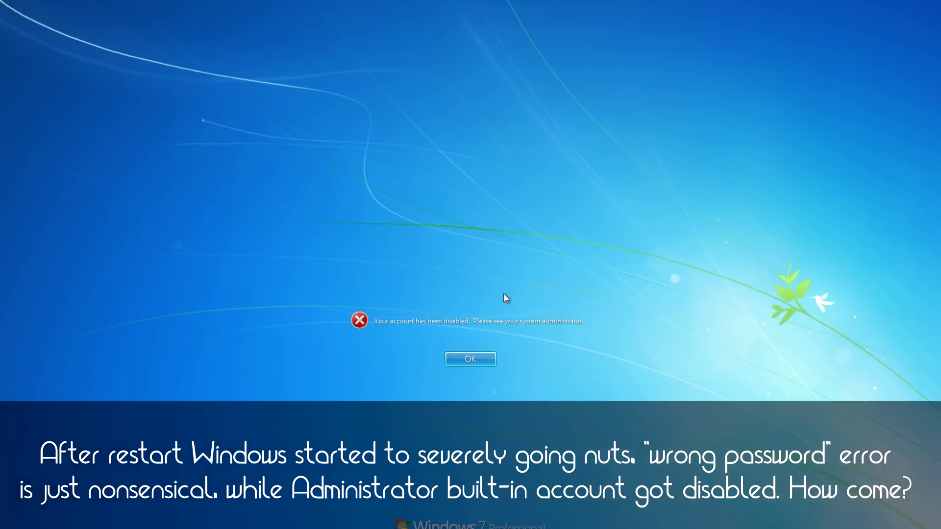
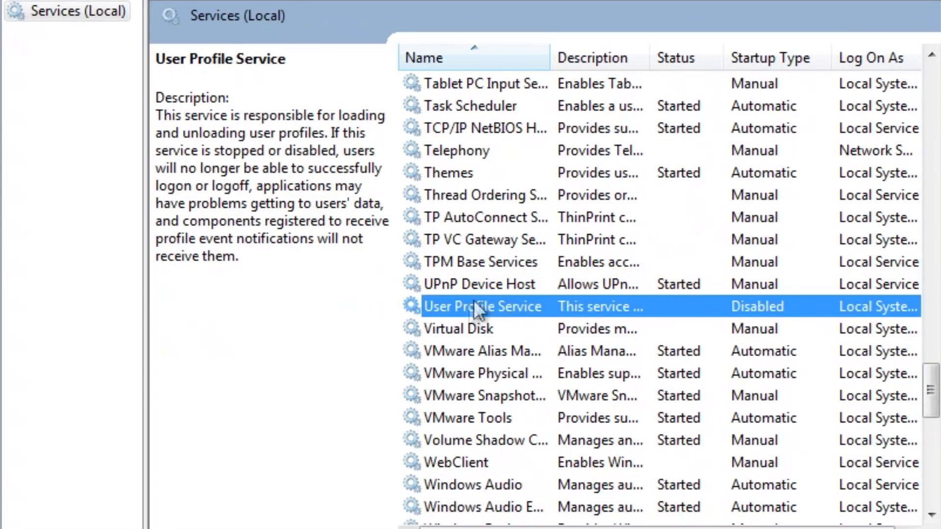
Re-enable the disabled User Profile Service by changing the startup type in its properties
{"action": "right_click", "coordinate": [483, 311]}
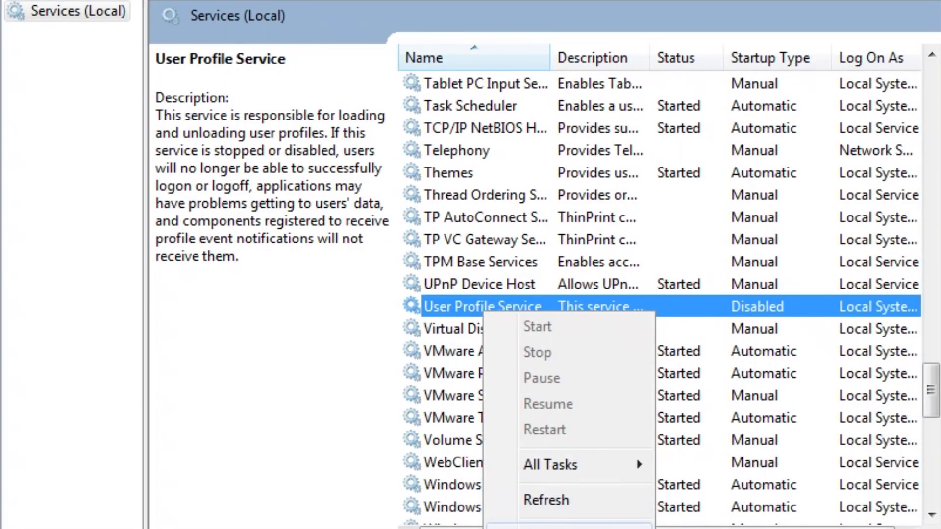
{"action": "left_click", "coordinate": [549, 523]}
{"action": "left_click", "coordinate": [398, 240]}
{"action": "left_click", "coordinate": [390, 274]}
{"action": "left_click", "coordinate": [466, 500]}
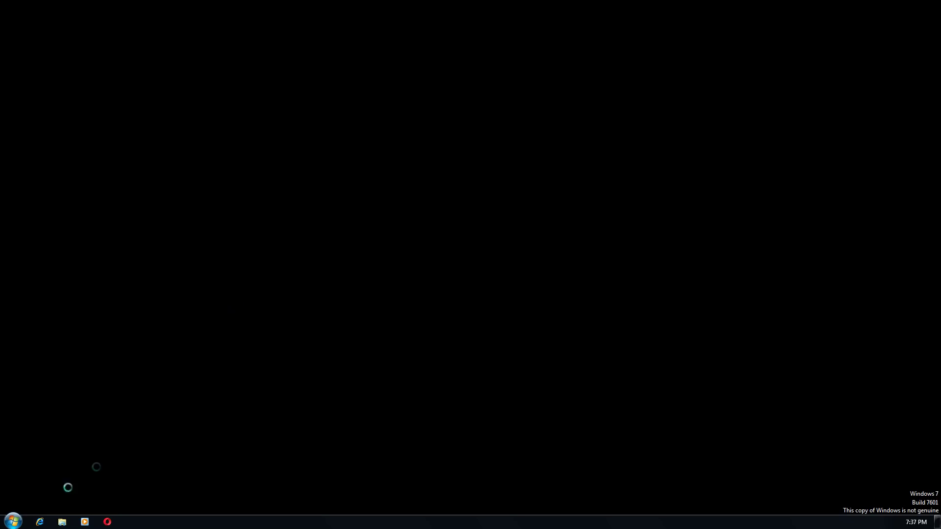
Open Services through Administrative Tools in Control Panel, and close both the Services and Administrative Tools windows
{"action": "left_click", "coordinate": [10, 522]}
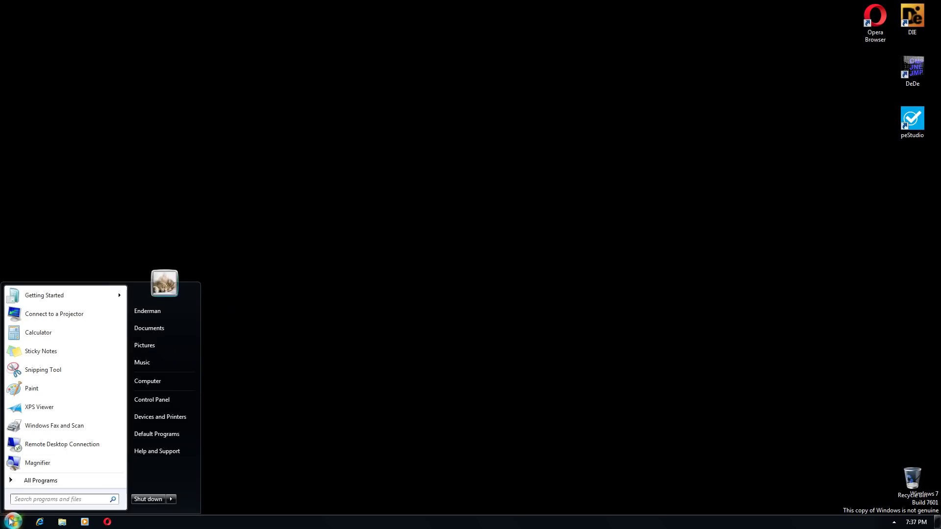
{"action": "left_click", "coordinate": [168, 401]}
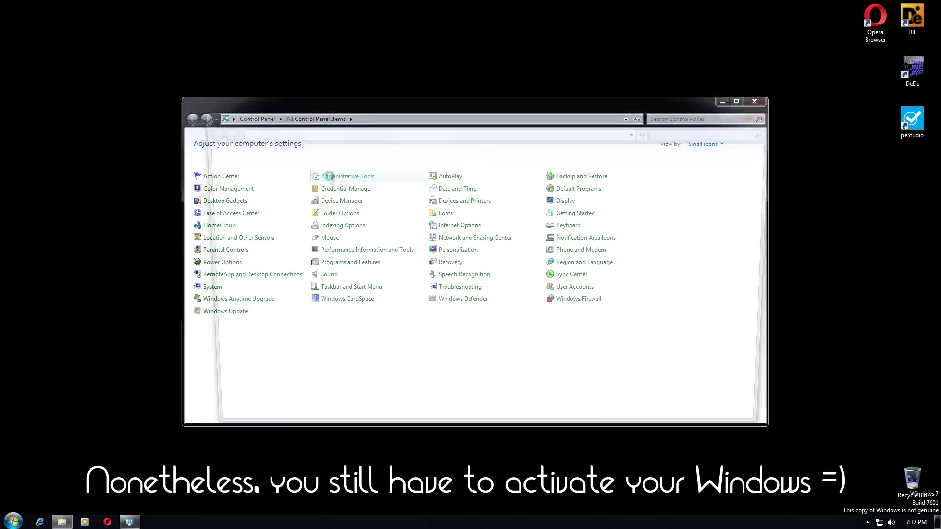
{"action": "left_click", "coordinate": [330, 178]}
{"action": "double_click", "coordinate": [306, 259]}
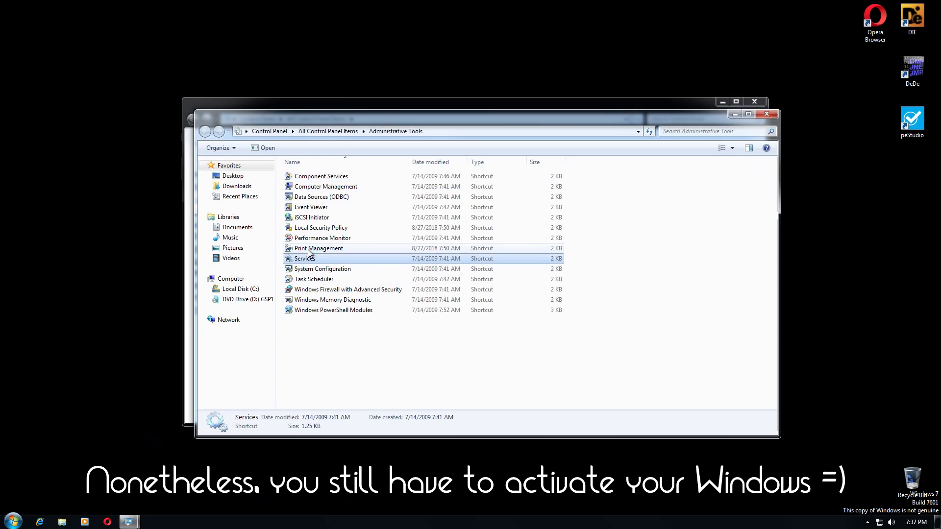
{"action": "left_click", "coordinate": [426, 34]}
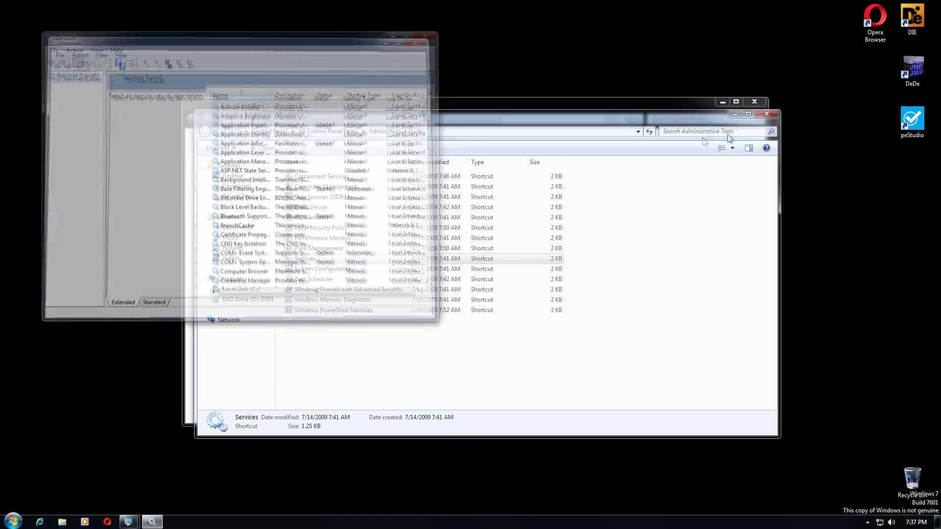
{"action": "left_click", "coordinate": [767, 114]}
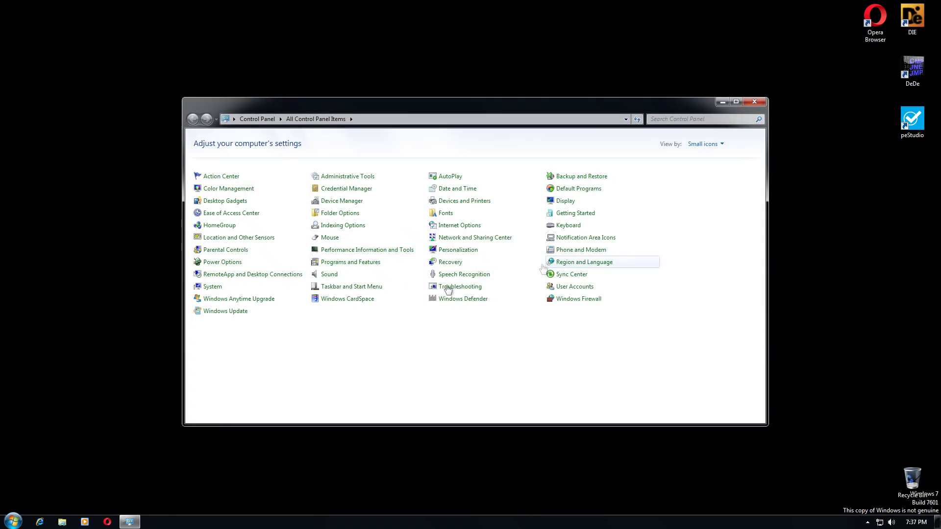